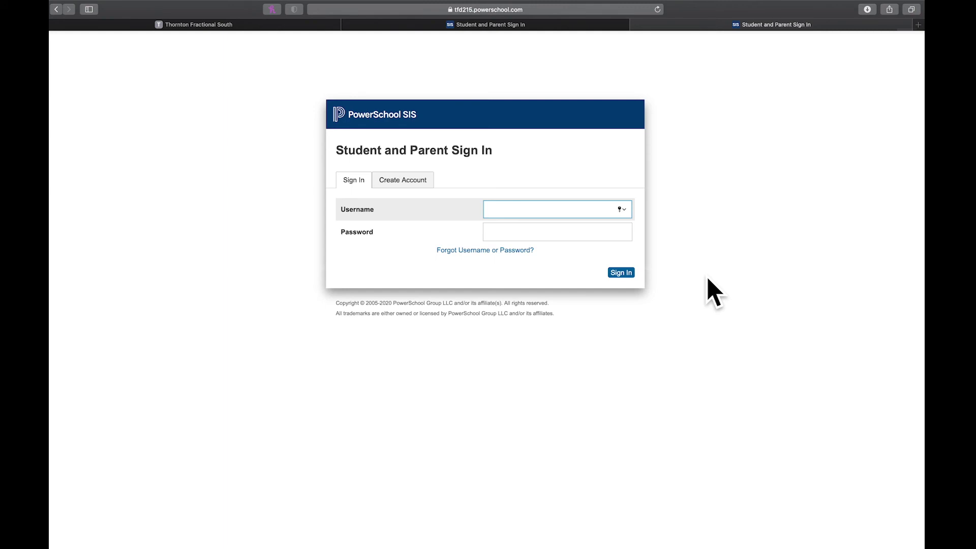
# - Sign in to the student account with its username and password, declining to save the password for now
pyautogui.write('s')
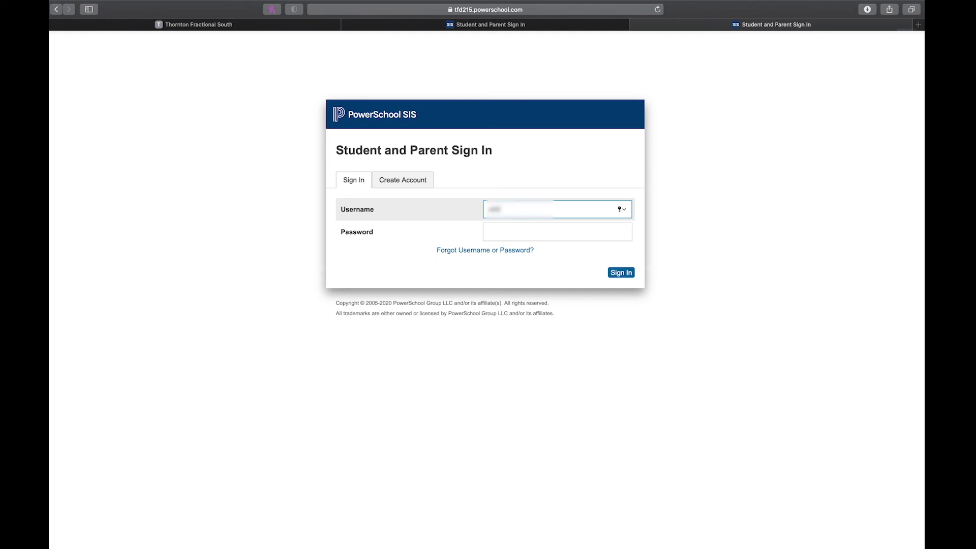
pyautogui.press('Tab')
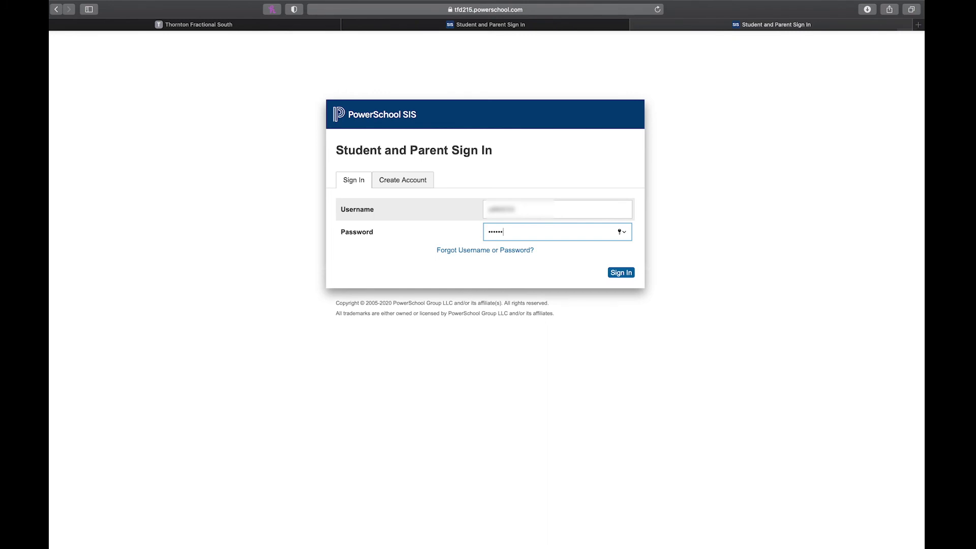
pyautogui.click(630, 276)
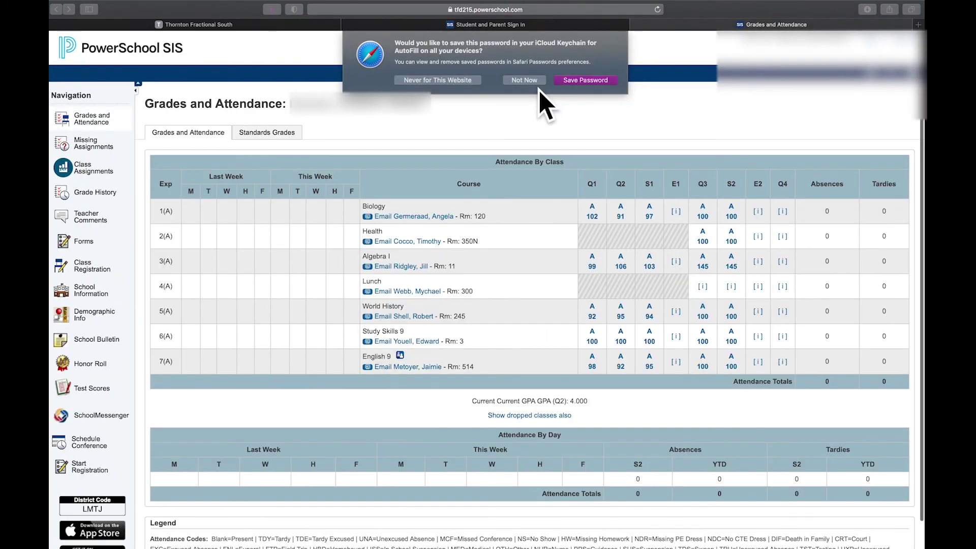
pyautogui.click(539, 87)
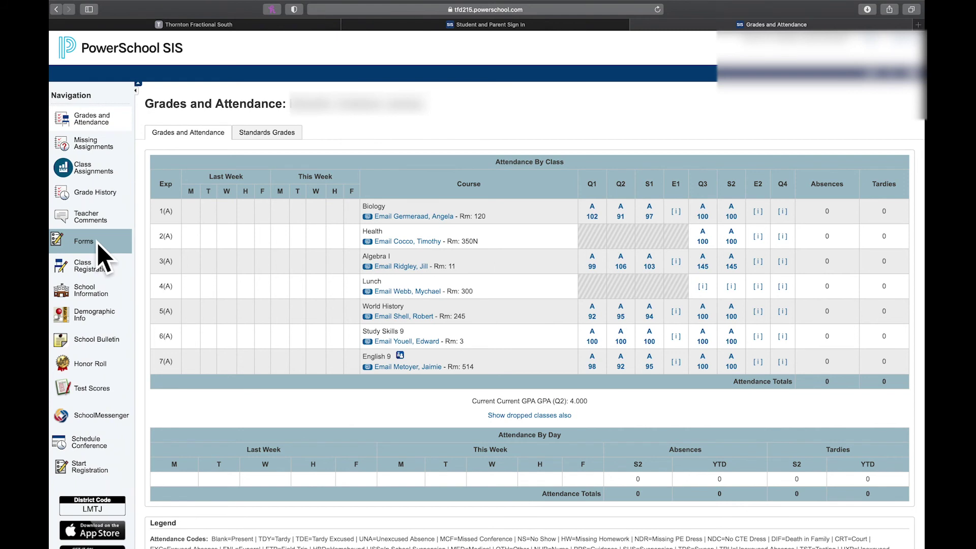
# - Open the 2021-2022 class registration page and review its instructions and course requirement groups
pyautogui.click(95, 274)
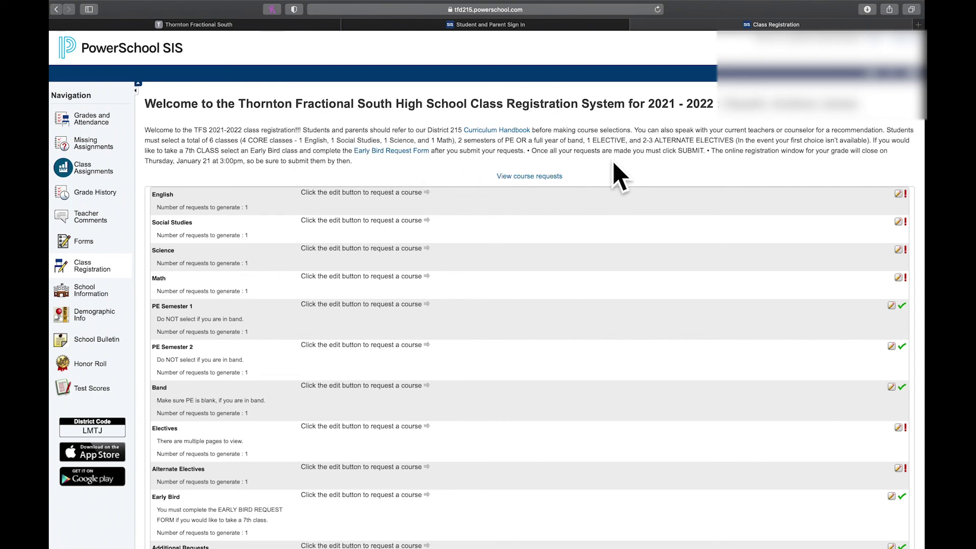
pyautogui.scroll(-3, 695, 214)
pyautogui.scroll(-2, 686, 200)
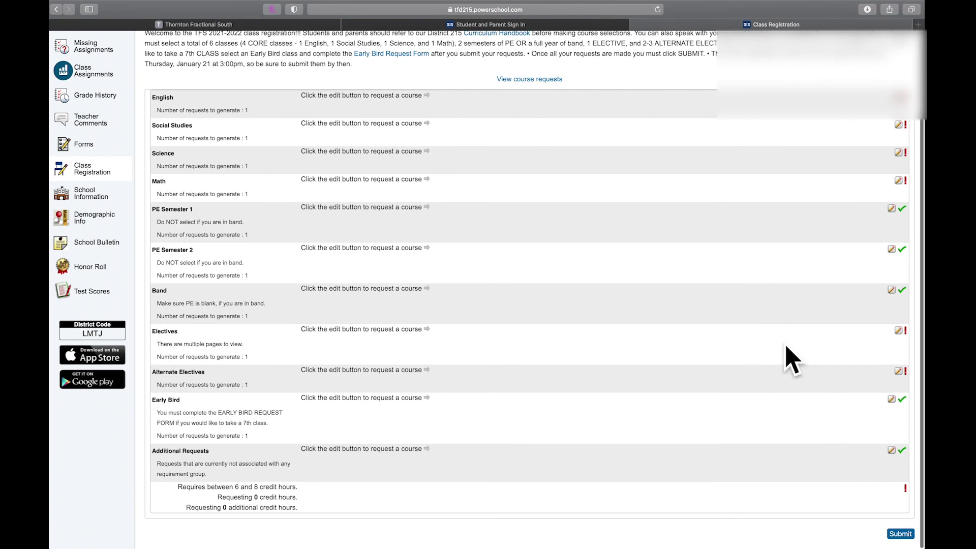
pyautogui.scroll(4, 788, 355)
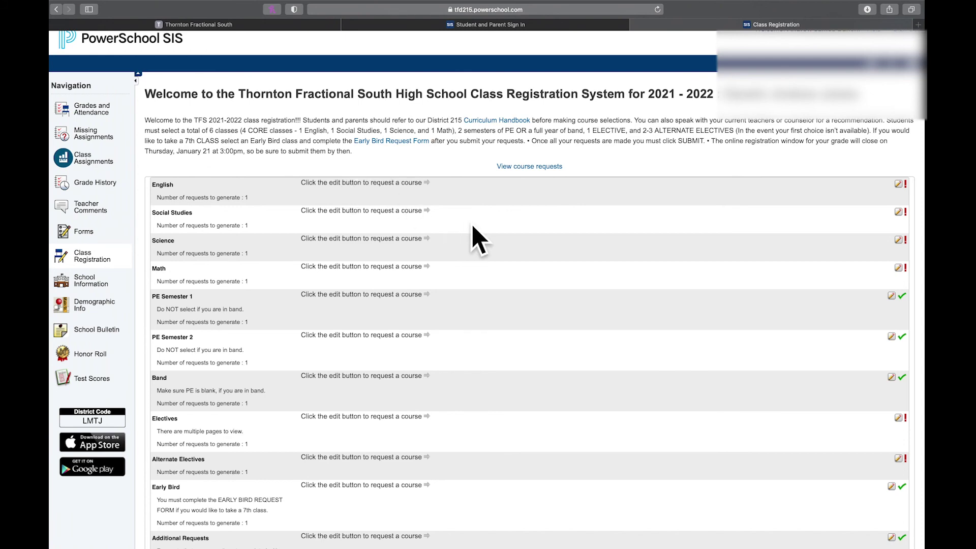
pyautogui.scroll(-3, 473, 239)
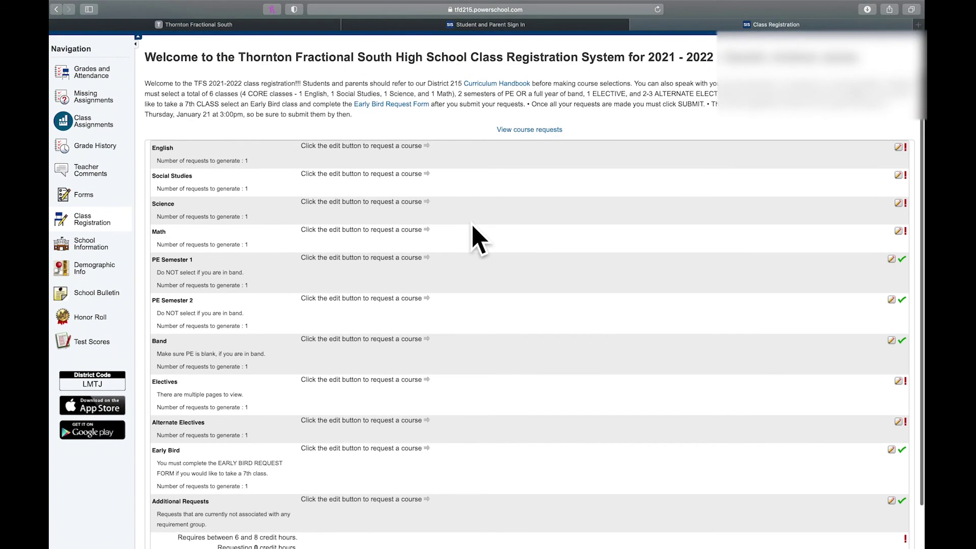
pyautogui.scroll(2, 478, 239)
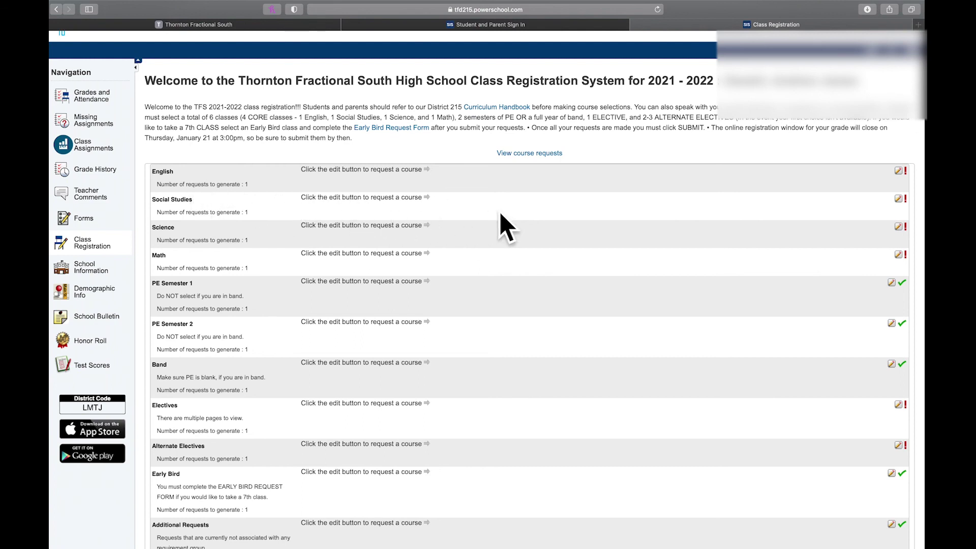
# - Request English 10 for the English requirement and U.S. History (223000) for Social Studies
pyautogui.click(898, 171)
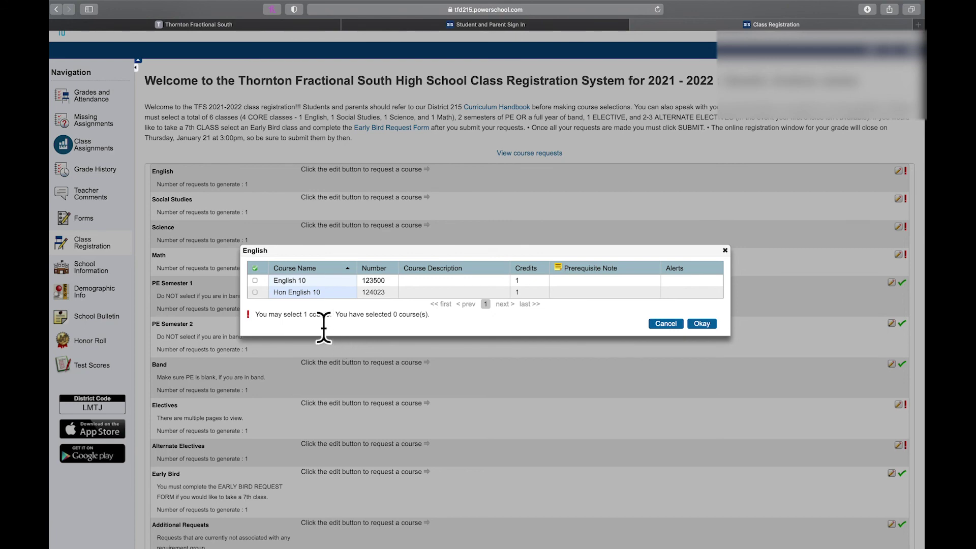
pyautogui.click(256, 281)
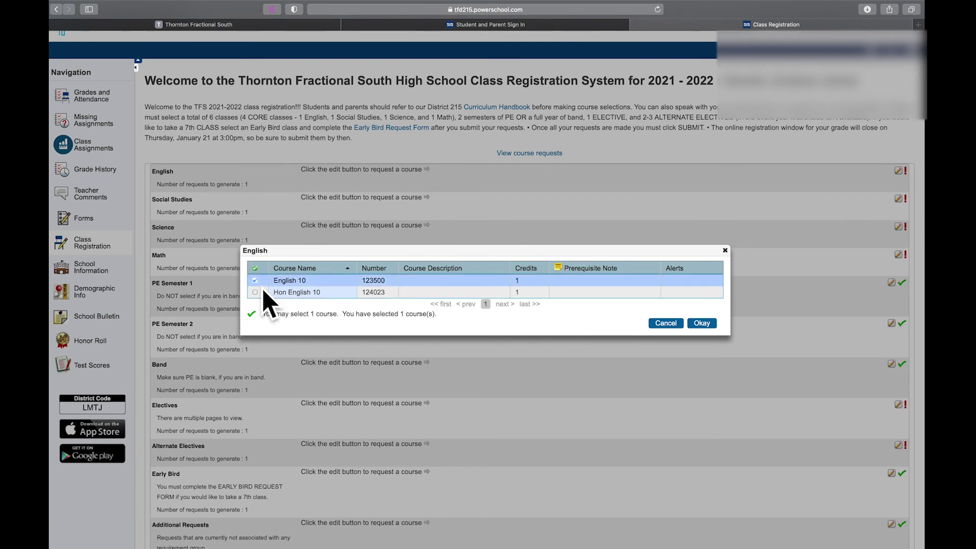
pyautogui.click(702, 323)
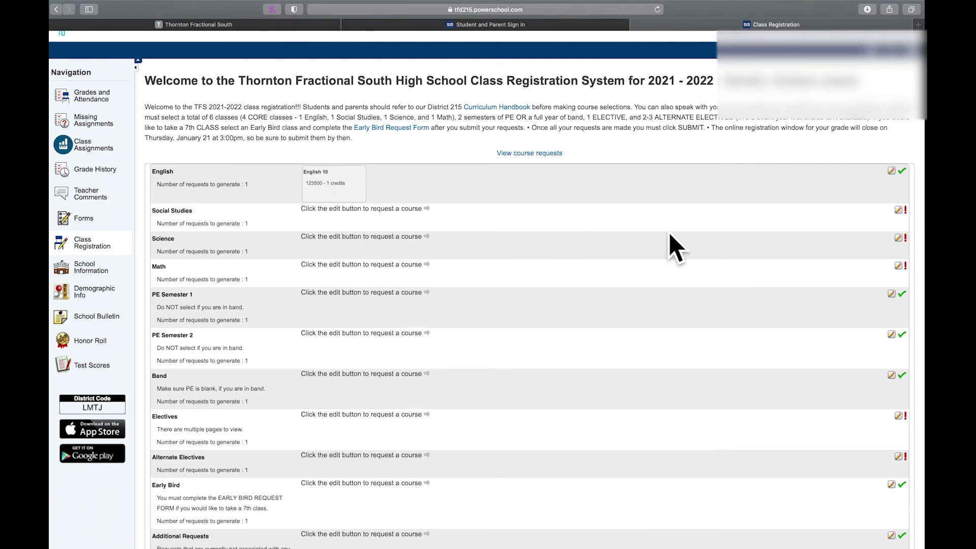
pyautogui.click(899, 210)
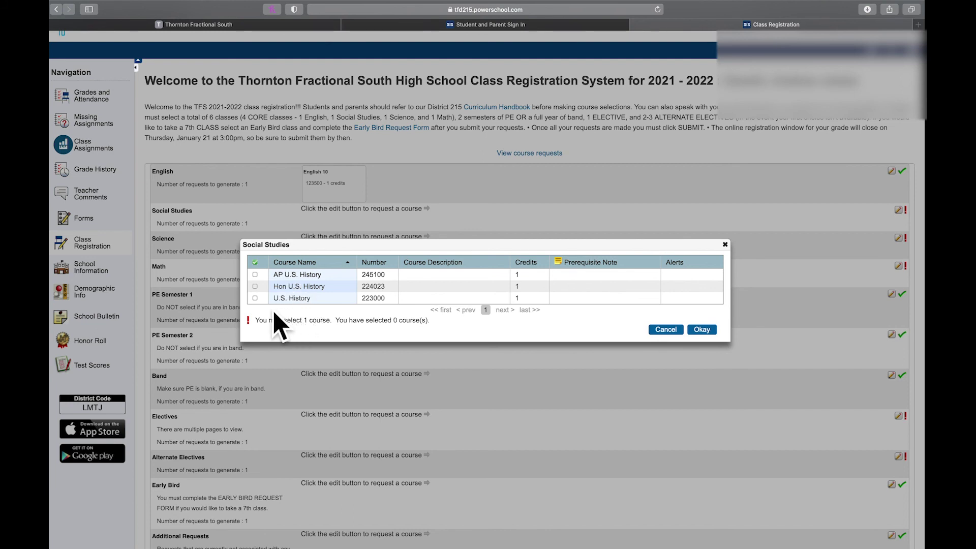
pyautogui.click(255, 298)
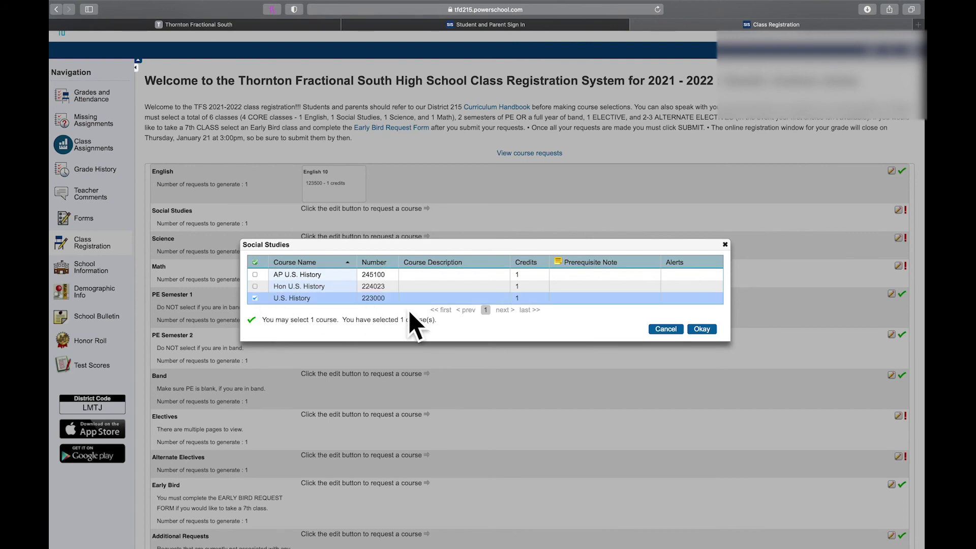
pyautogui.click(706, 332)
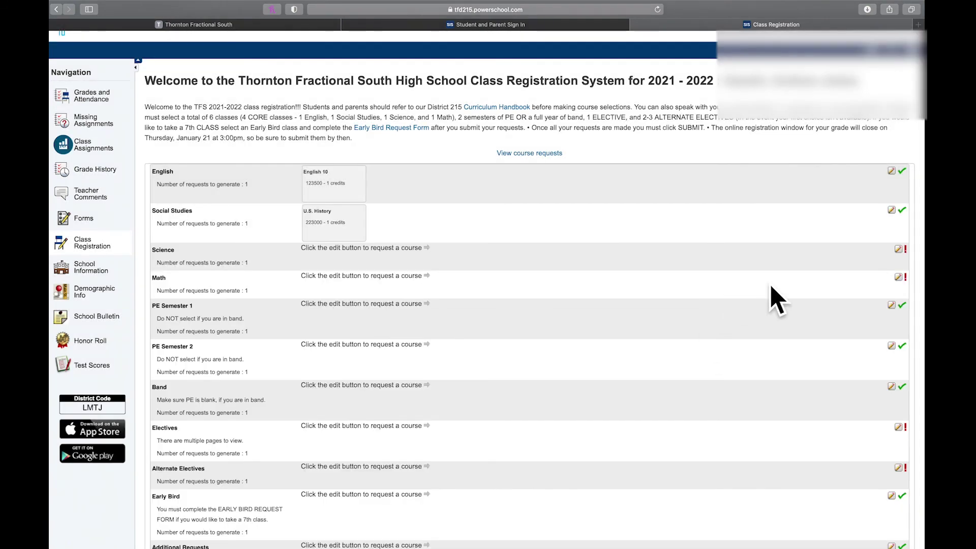
# - Request Chemistry (353000) for the Science requirement and Geometry (523000) for Math
pyautogui.click(906, 257)
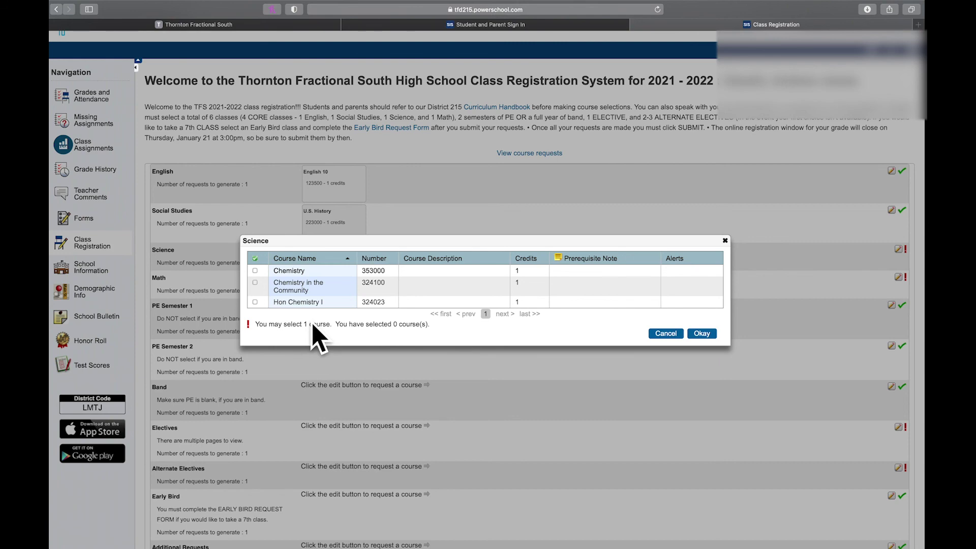
pyautogui.click(263, 277)
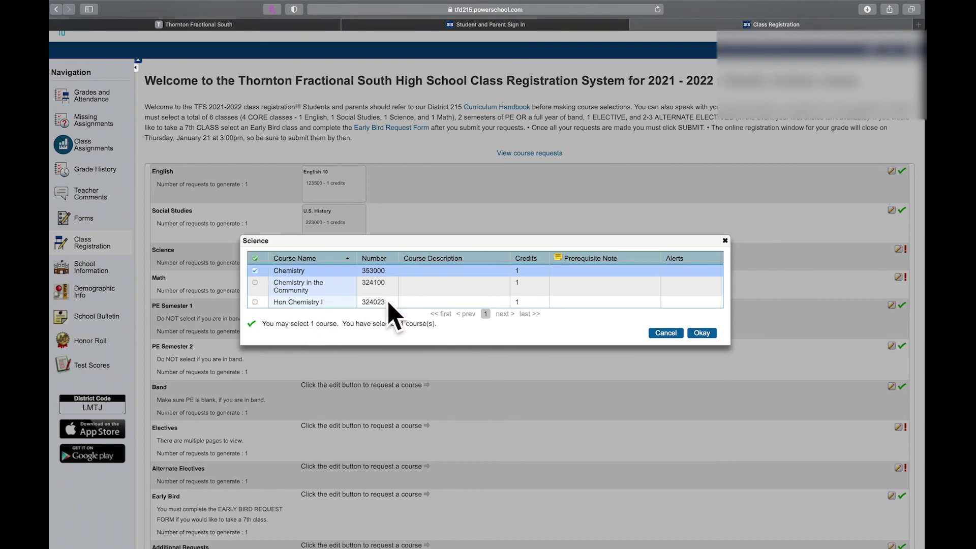
pyautogui.click(702, 333)
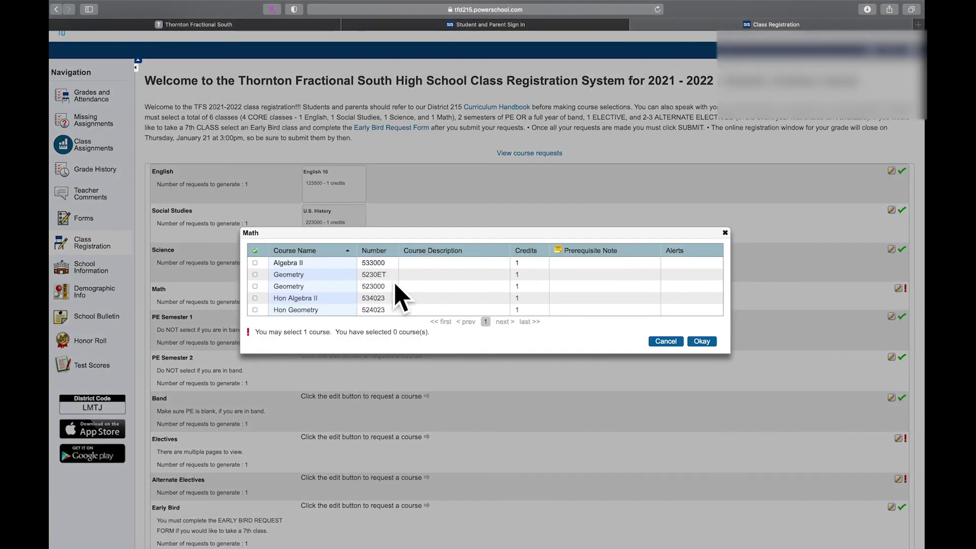
pyautogui.click(256, 287)
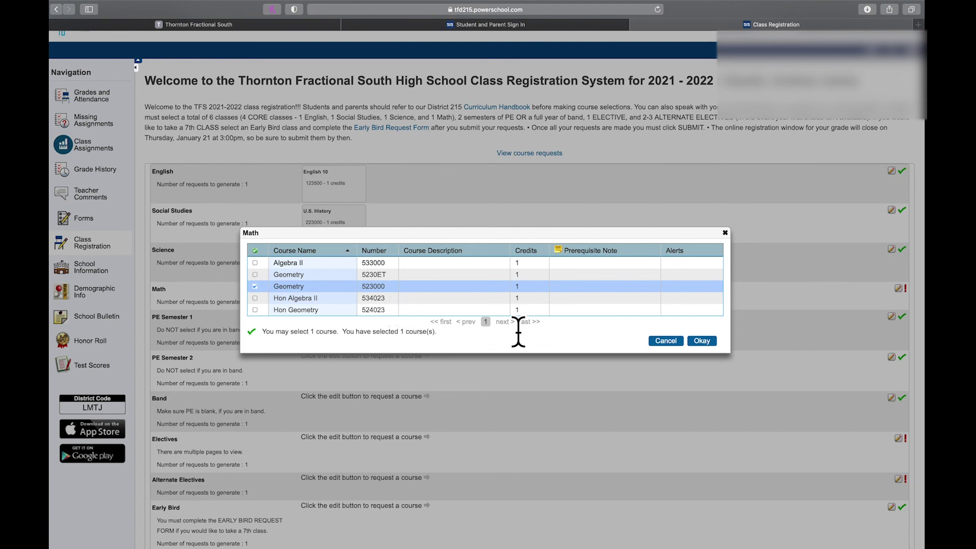
pyautogui.click(704, 342)
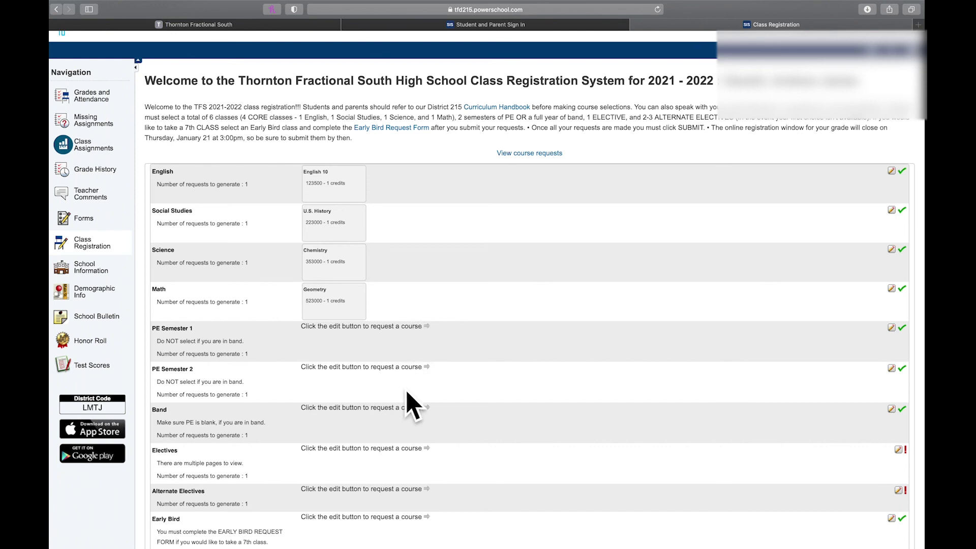
# - Request Sur of PE w/ Dr Ed for PE Semester 1 and Weight Training I for PE Semester 2
pyautogui.scroll(-2, 406, 392)
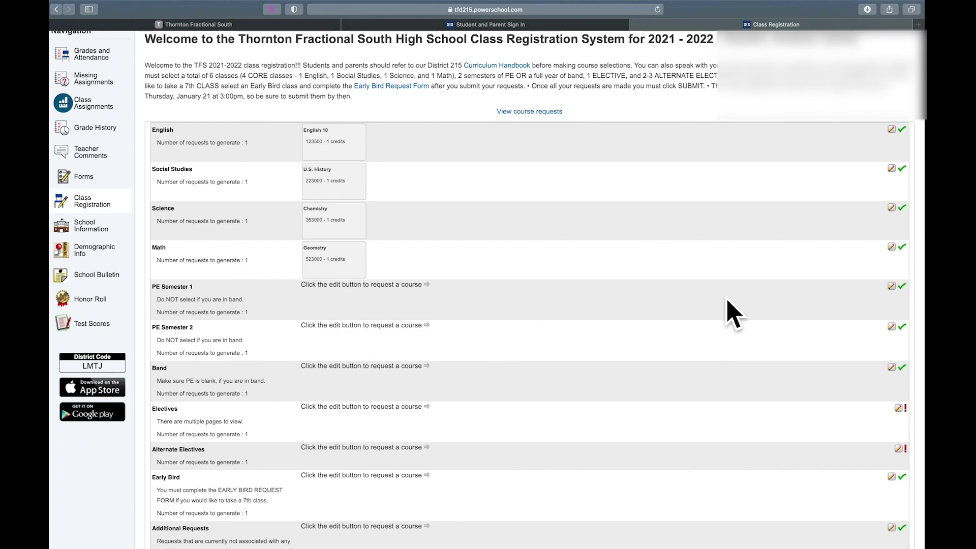
pyautogui.click(892, 286)
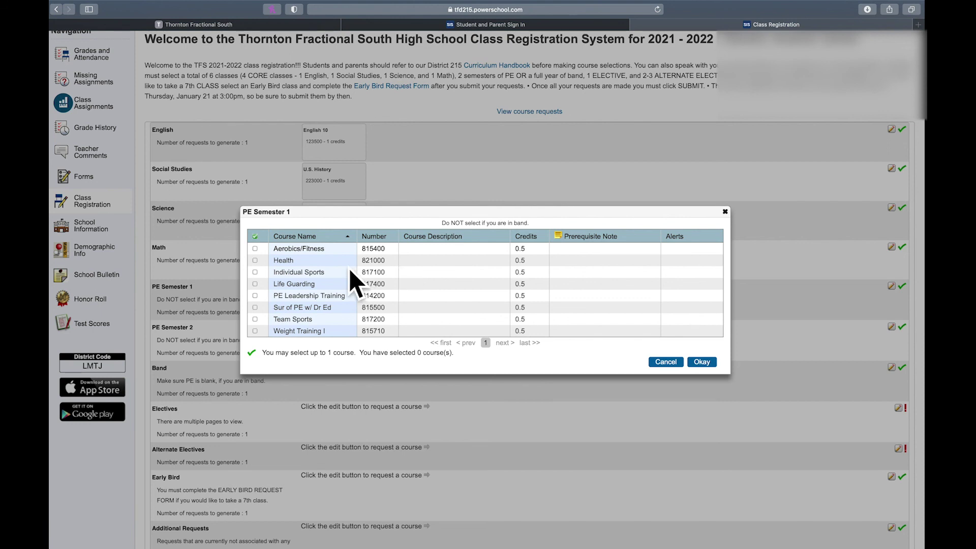
pyautogui.click(268, 308)
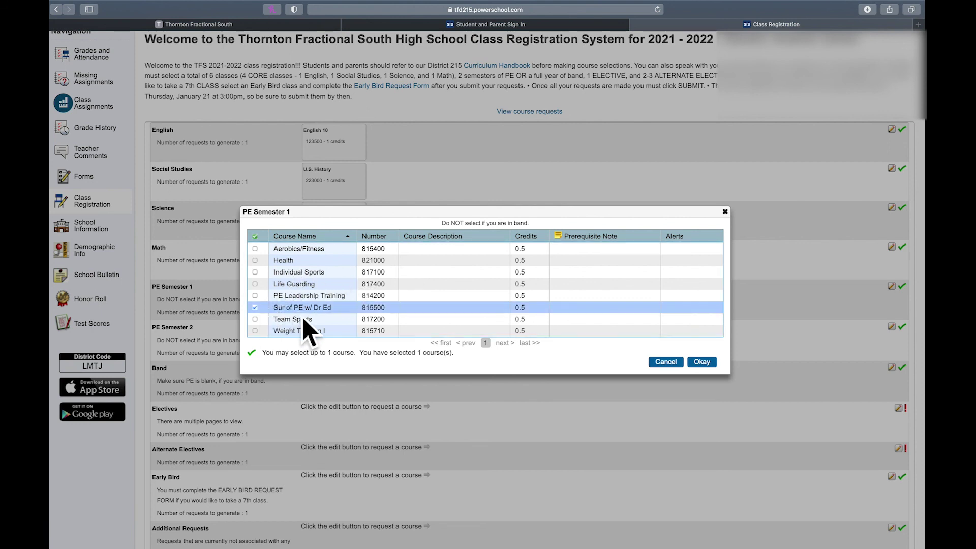
pyautogui.click(702, 362)
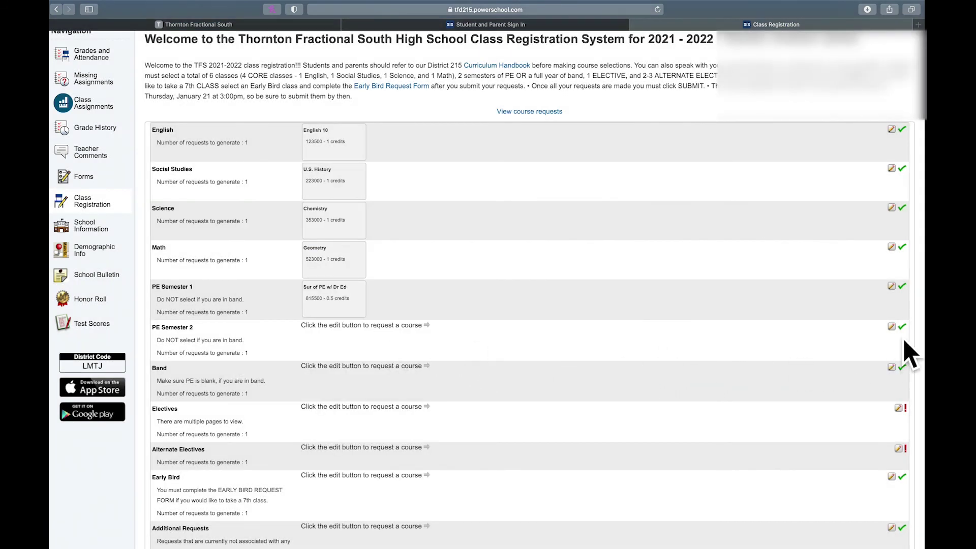
pyautogui.click(892, 326)
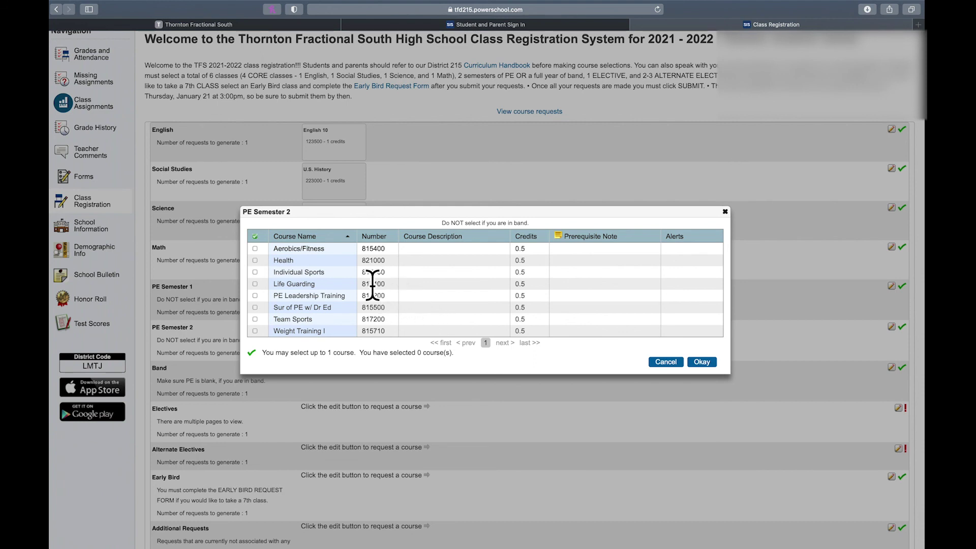
pyautogui.click(291, 331)
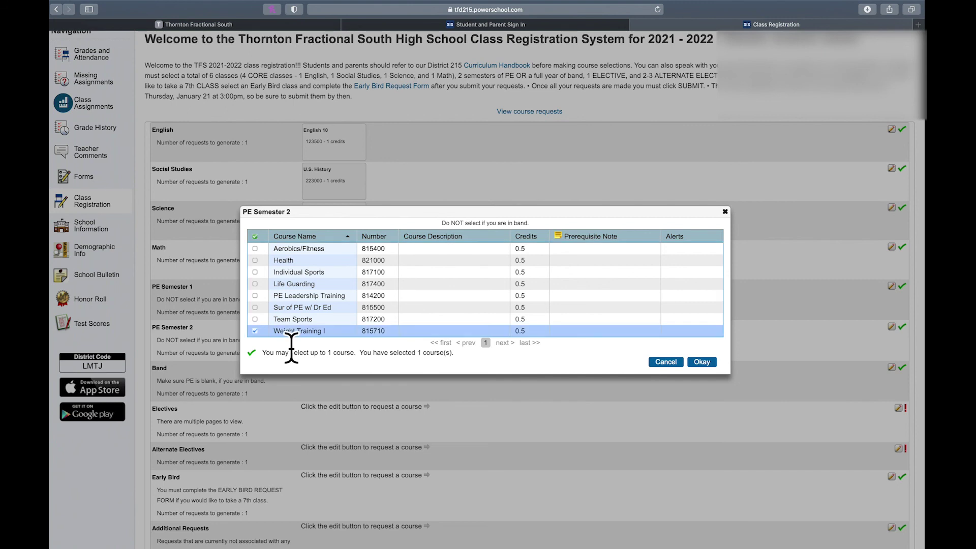
pyautogui.click(702, 362)
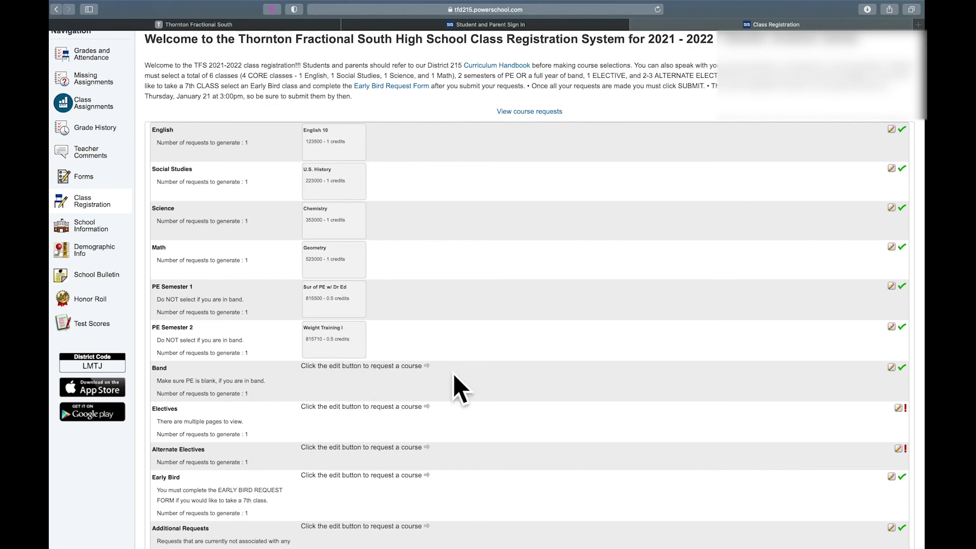
# - Review the Band course choices and close the list without selecting any course
pyautogui.click(893, 367)
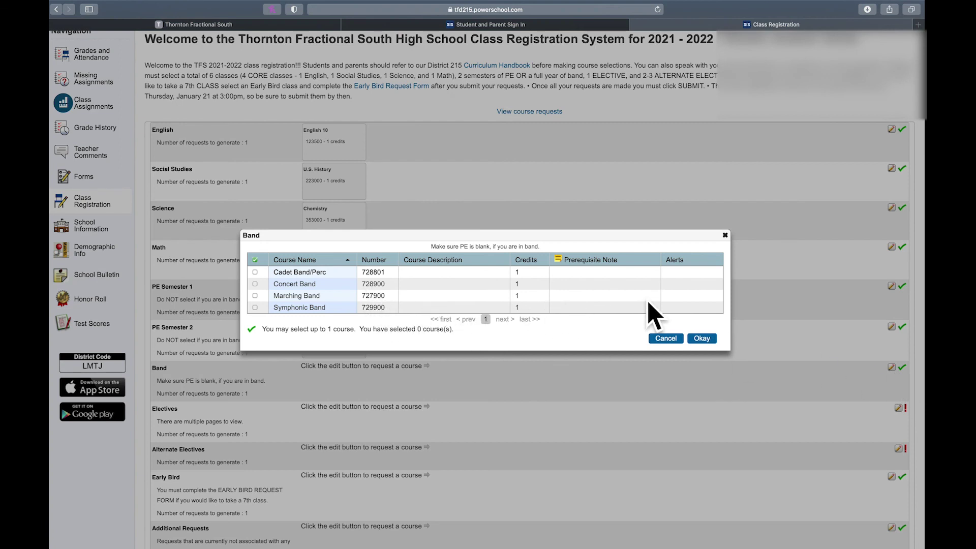
pyautogui.click(709, 346)
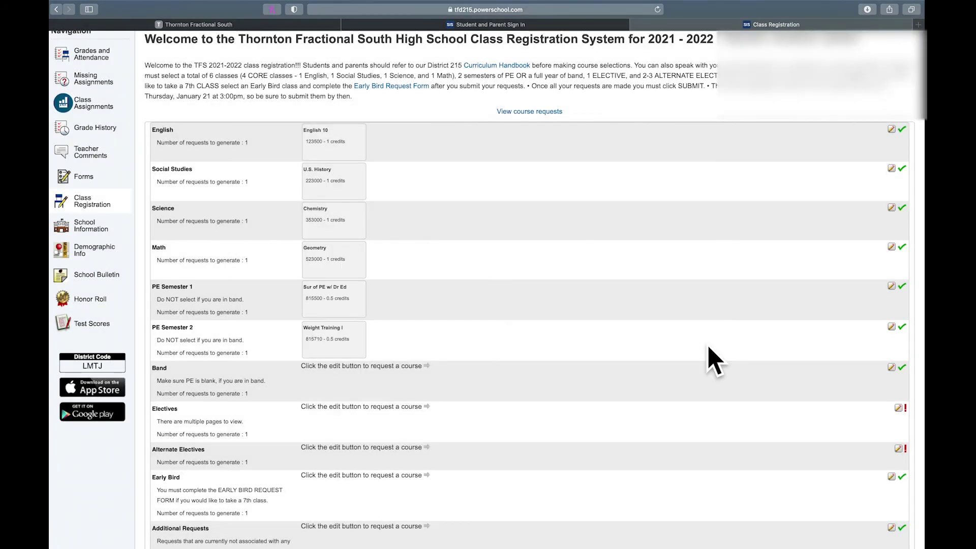
# - Sort the Electives course list by course number and look through all four of its pages
pyautogui.scroll(-2, 650, 387)
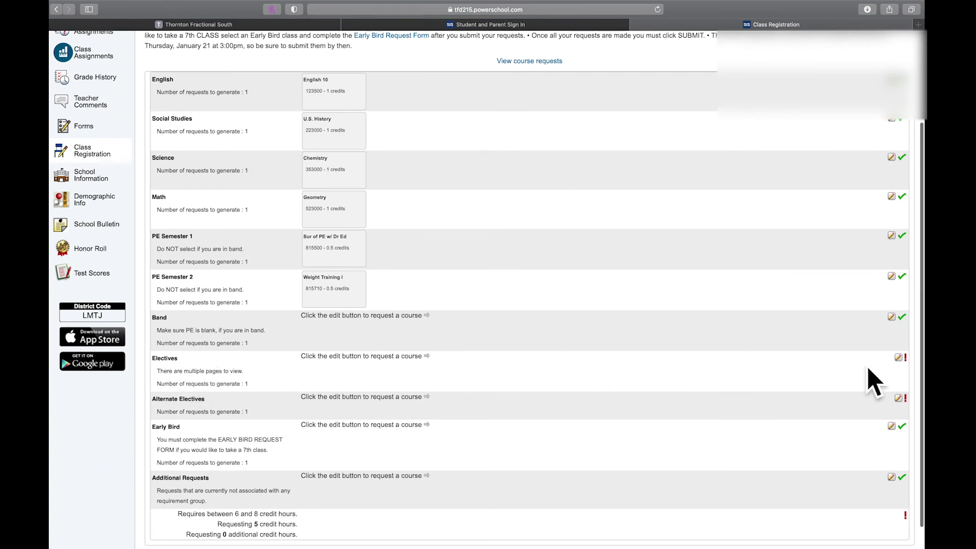
pyautogui.click(901, 361)
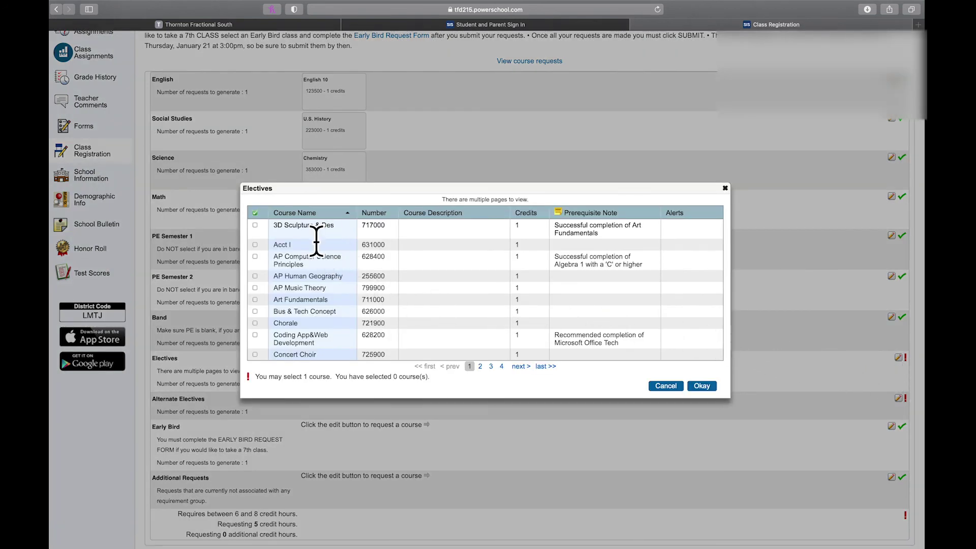
pyautogui.click(381, 218)
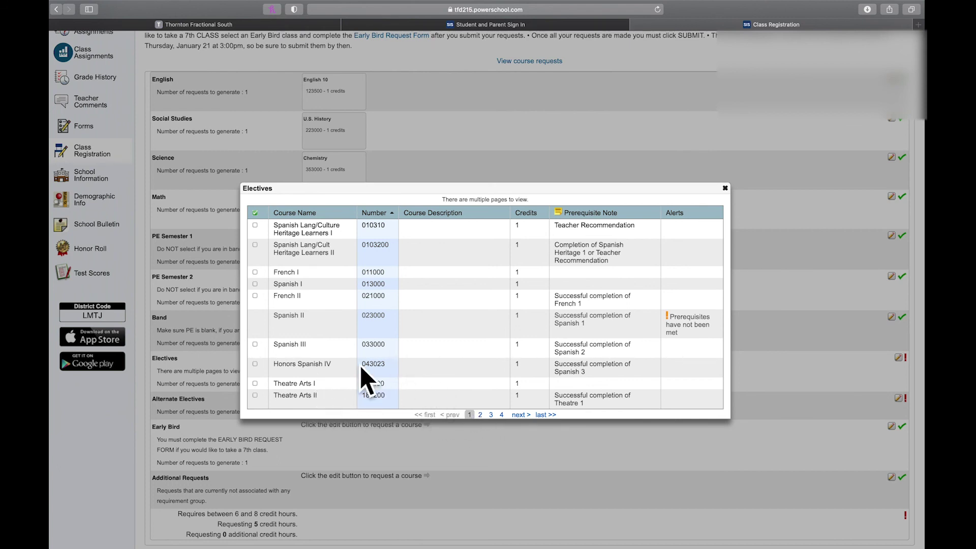
pyautogui.click(483, 416)
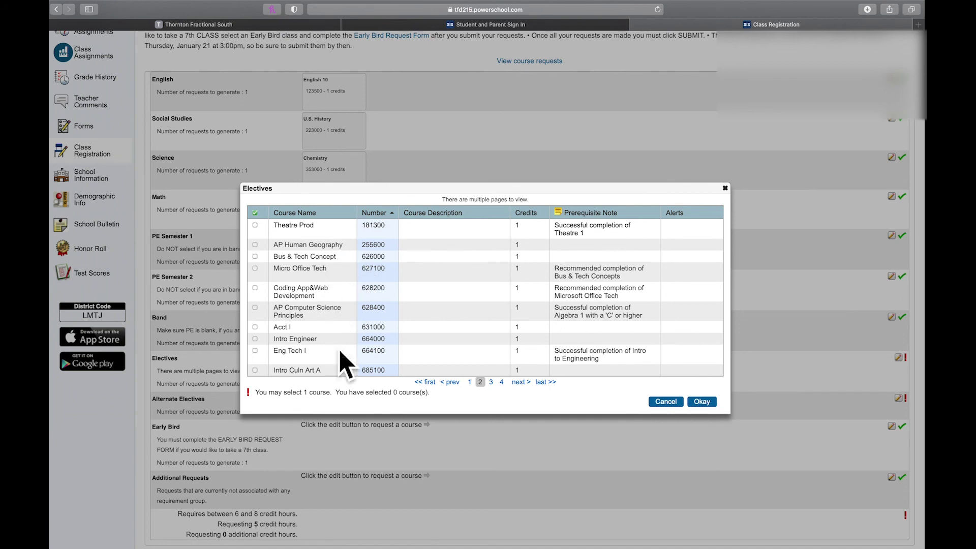
pyautogui.click(491, 382)
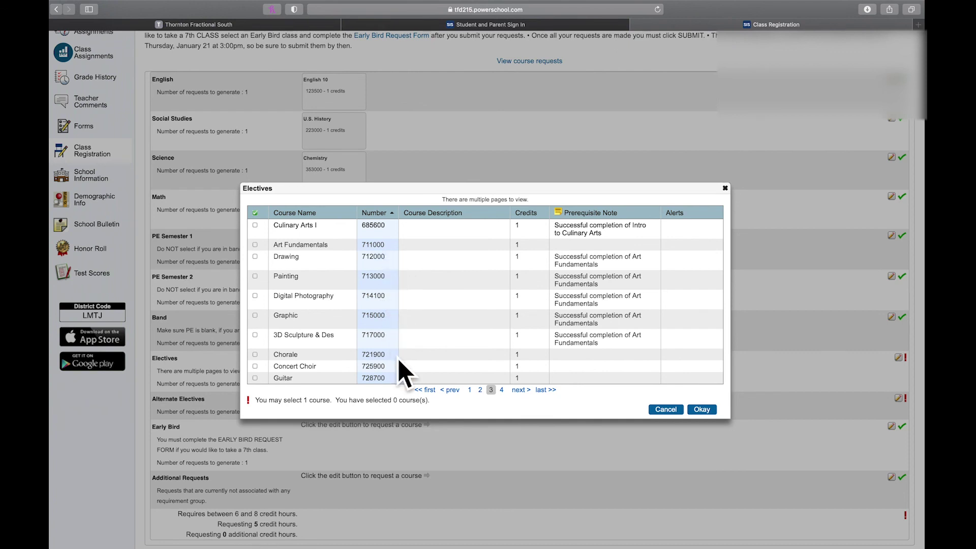
pyautogui.click(502, 390)
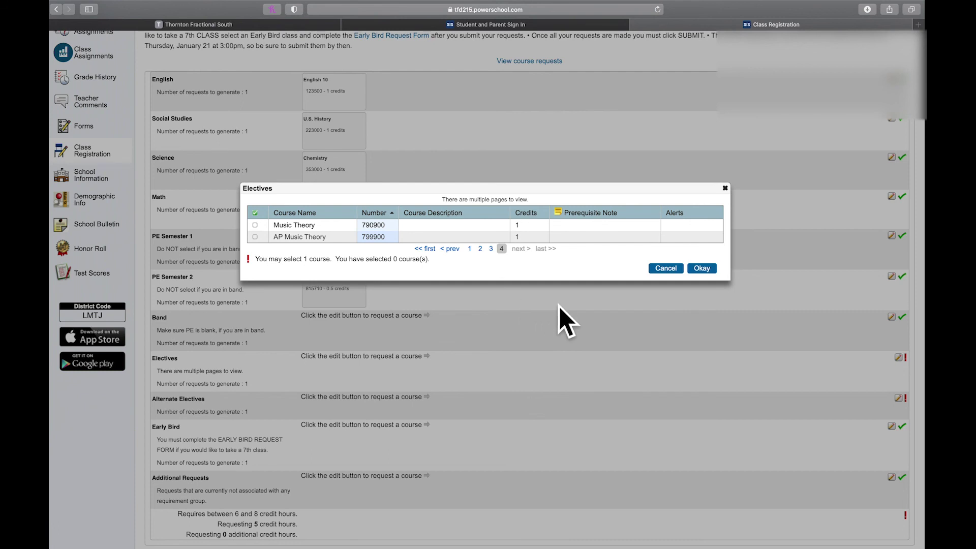
pyautogui.click(470, 250)
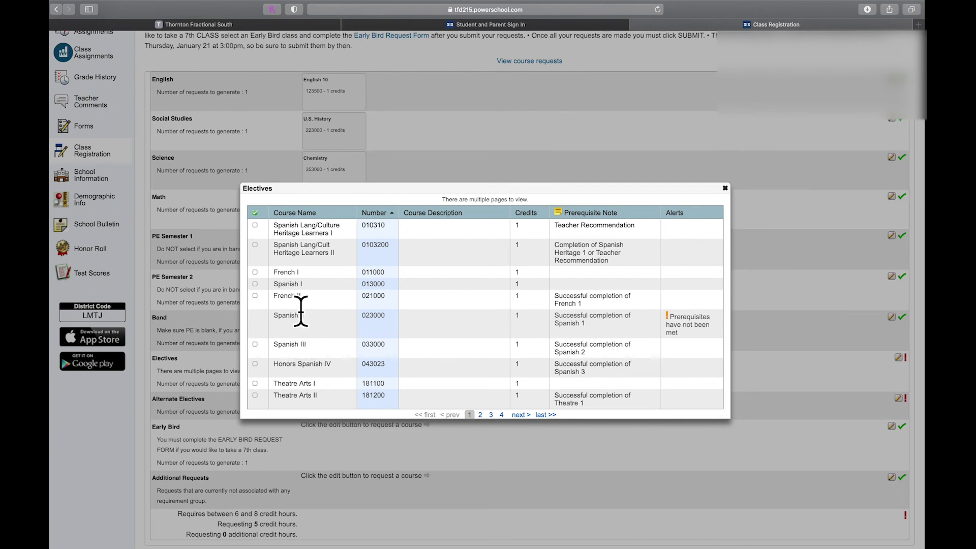
# - Request Spanish I (013000) for the Electives requirement
pyautogui.click(262, 287)
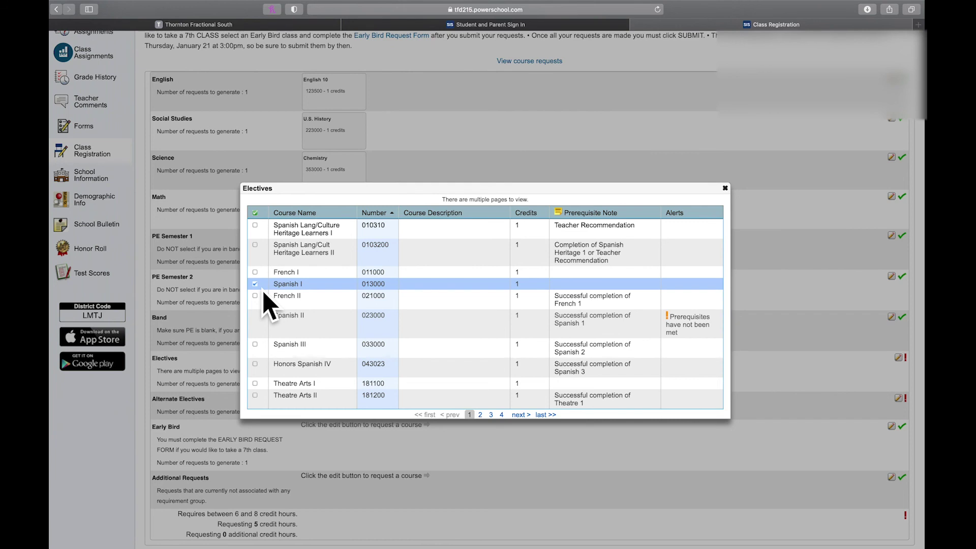
pyautogui.scroll(-3, 470, 351)
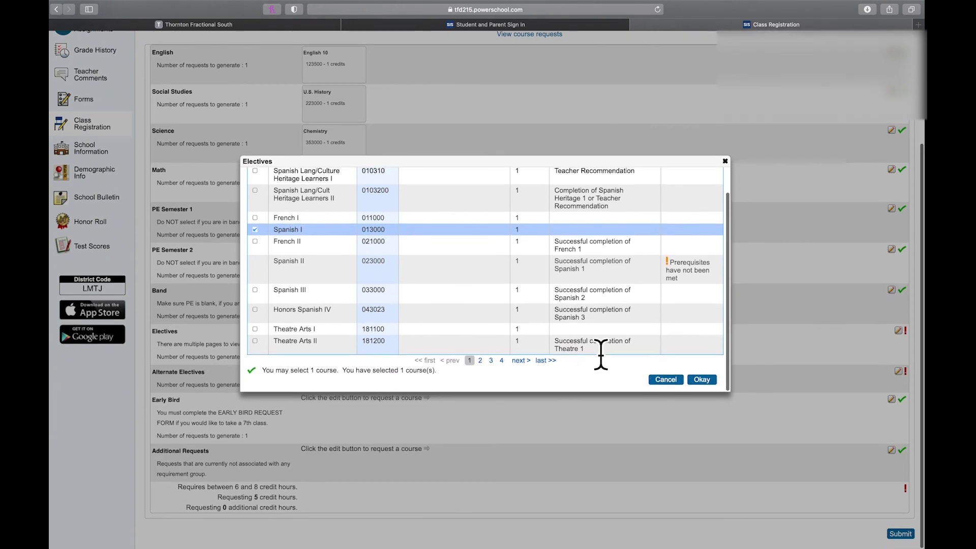
pyautogui.click(705, 385)
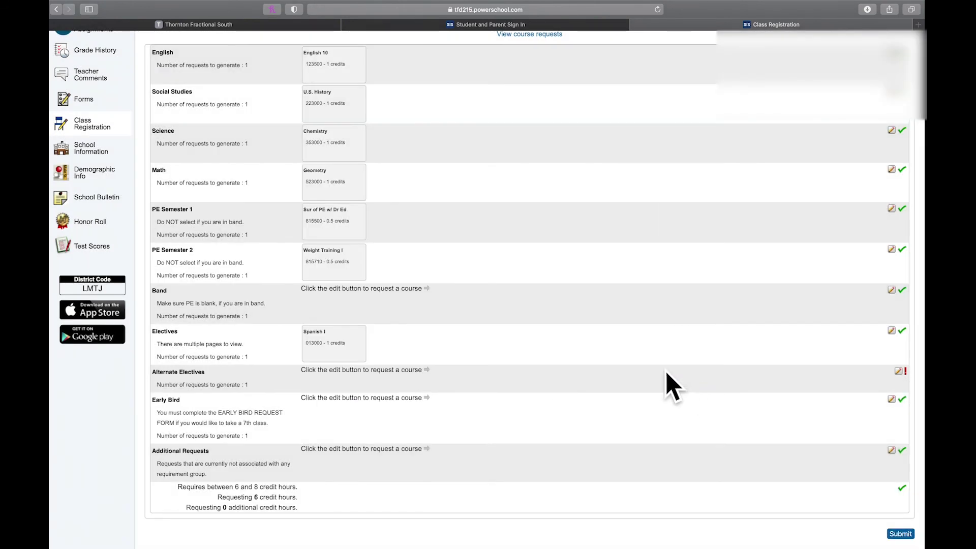
# - Request Theatre Arts I, Intro Engineer and Intro Culn Art A for the Alternate Electives requirement
pyautogui.scroll(1, 593, 336)
pyautogui.scroll(1, 600, 341)
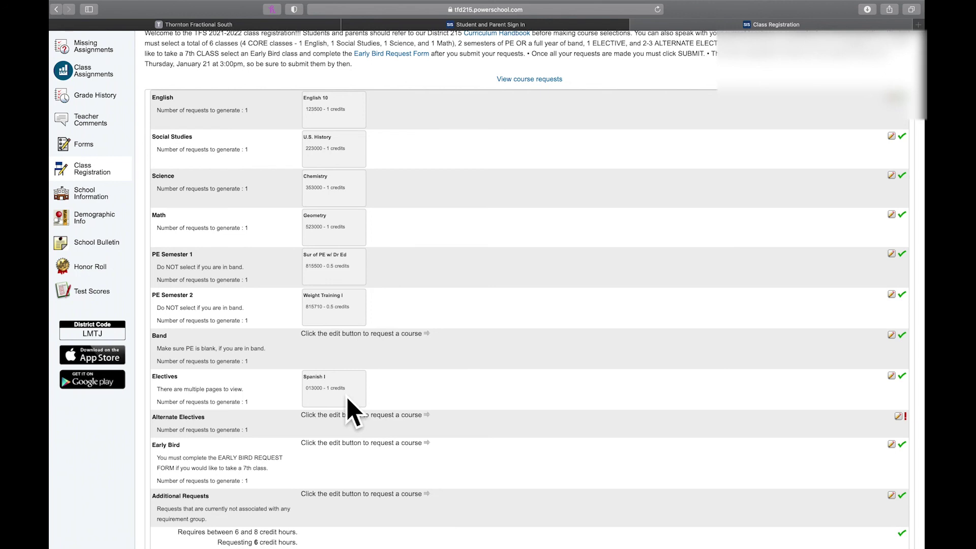
pyautogui.scroll(-2, 426, 419)
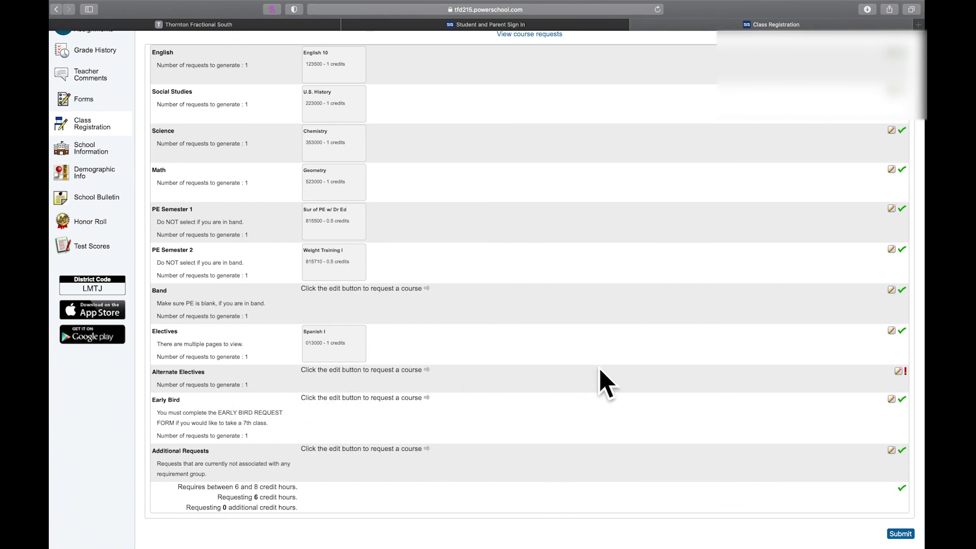
pyautogui.click(904, 379)
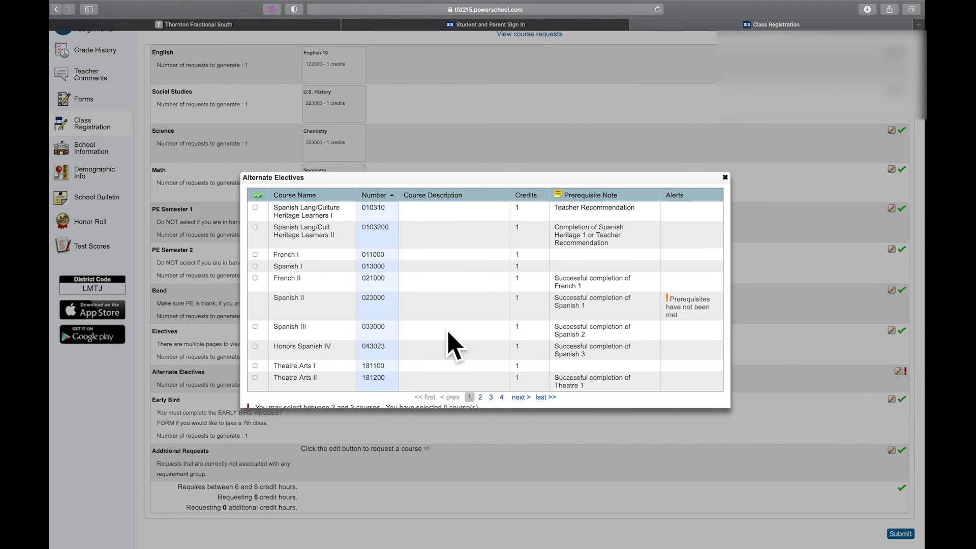
pyautogui.scroll(-2, 449, 337)
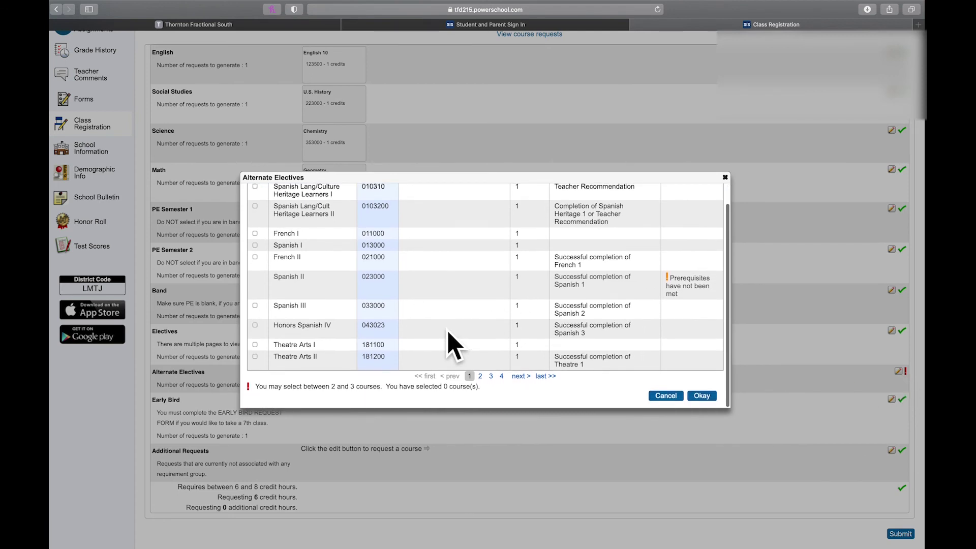
pyautogui.click(259, 346)
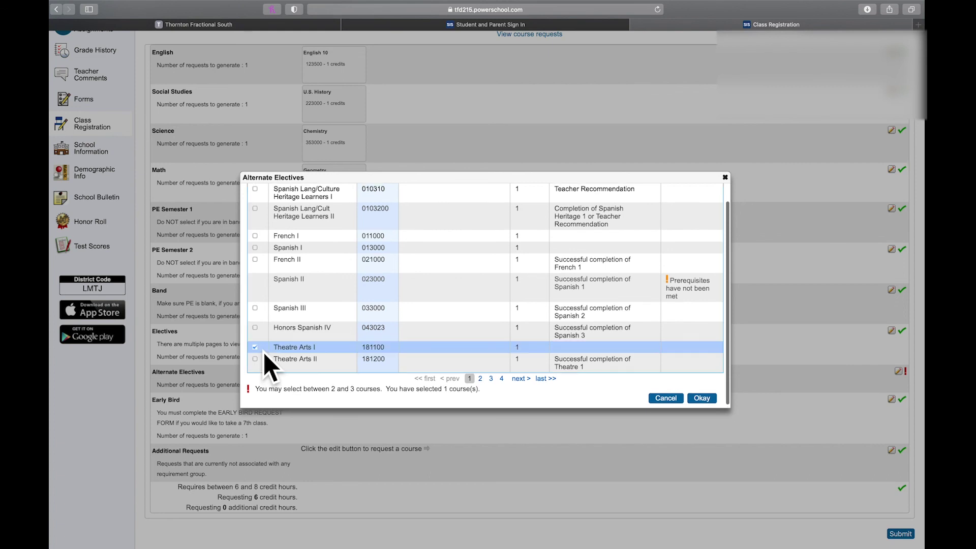
pyautogui.click(482, 381)
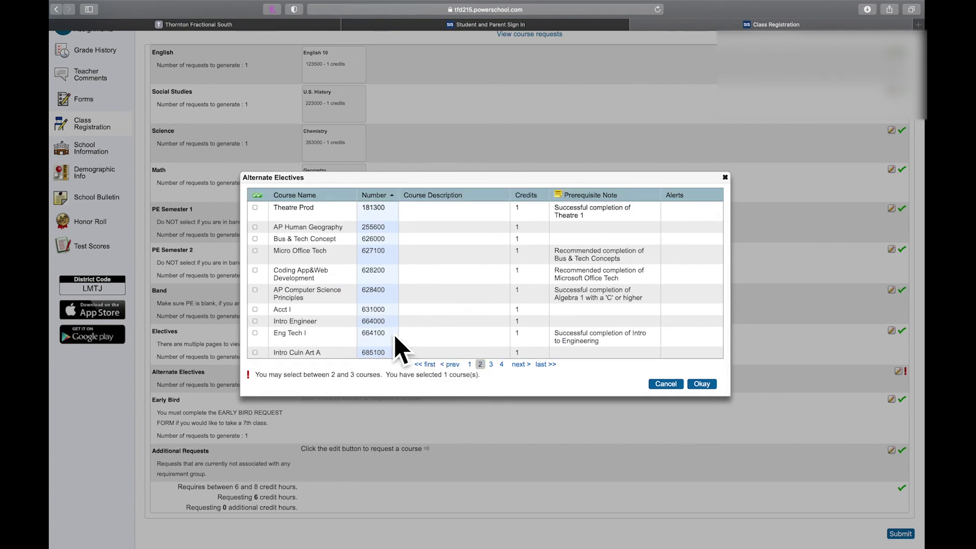
pyautogui.click(255, 321)
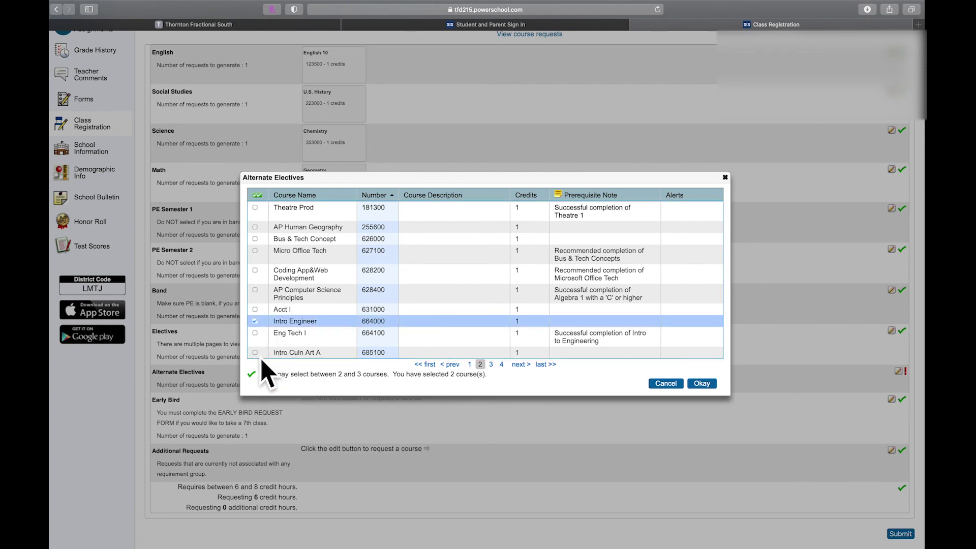
pyautogui.click(258, 354)
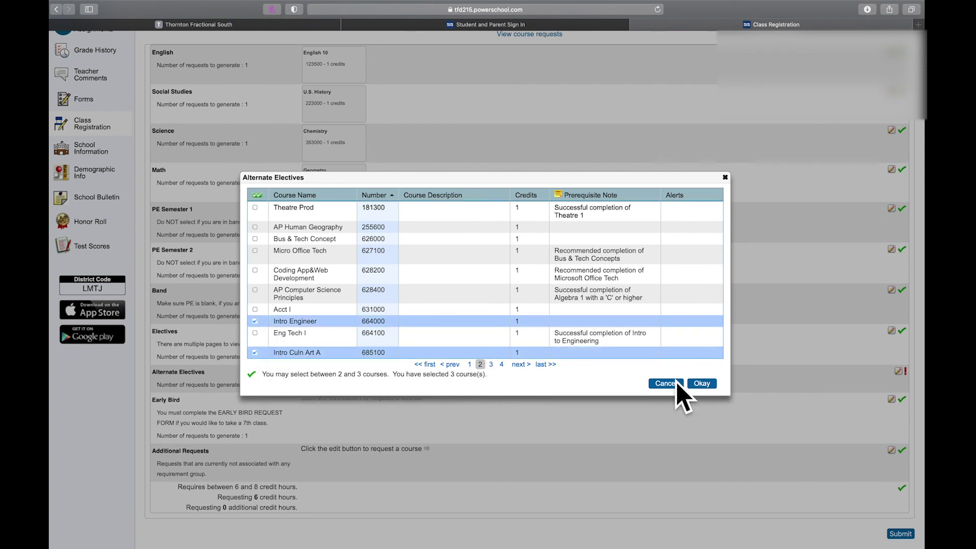
pyautogui.click(704, 386)
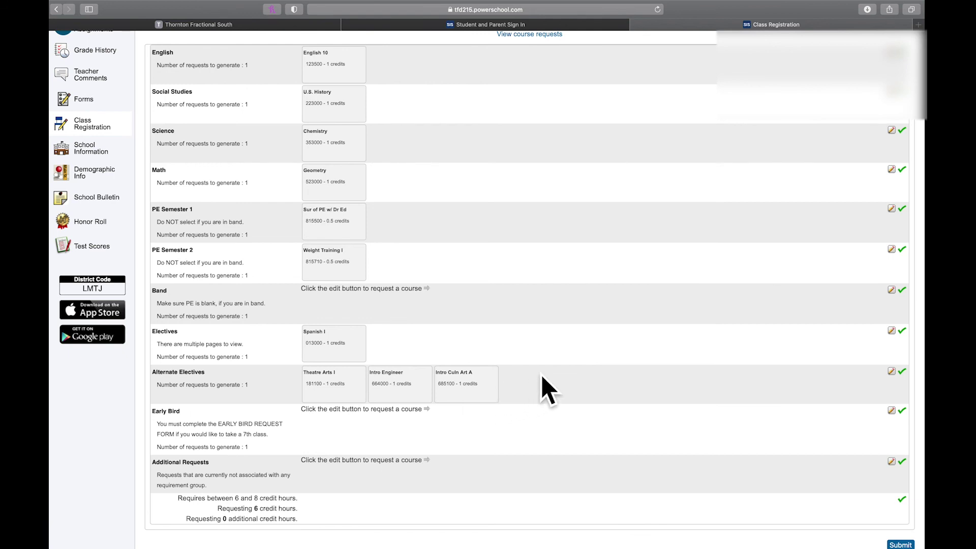
# - Request Chemistry (3530EB) for the Early Bird requirement
pyautogui.scroll(-1, 541, 375)
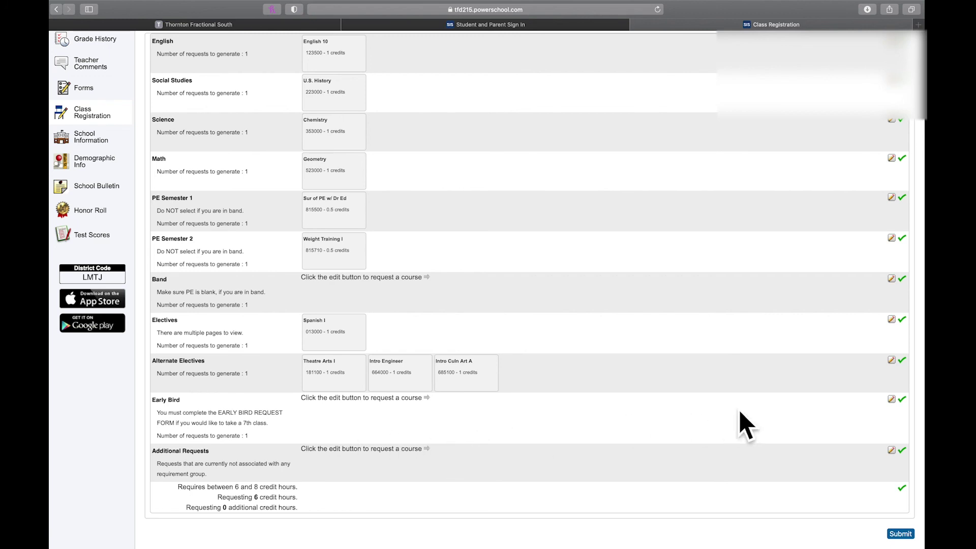
pyautogui.click(892, 400)
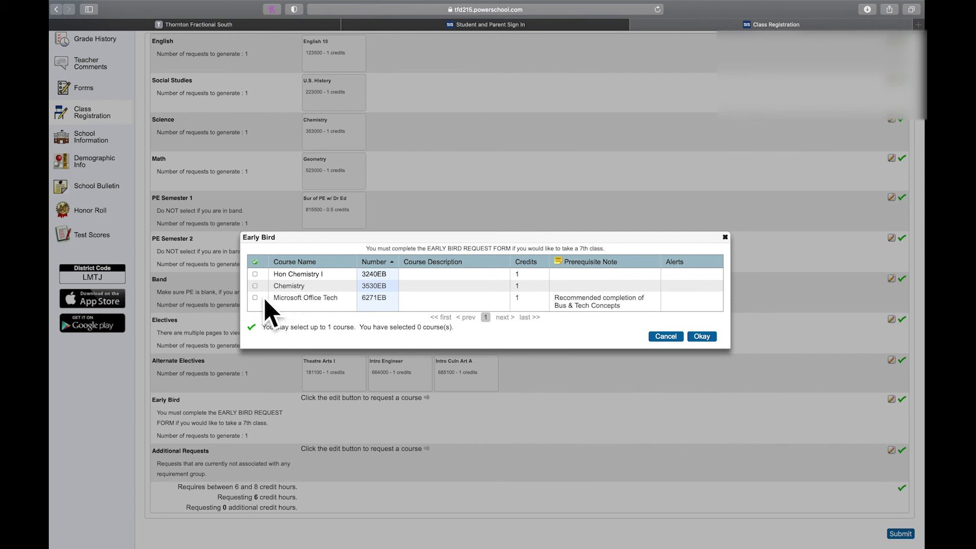
pyautogui.click(255, 286)
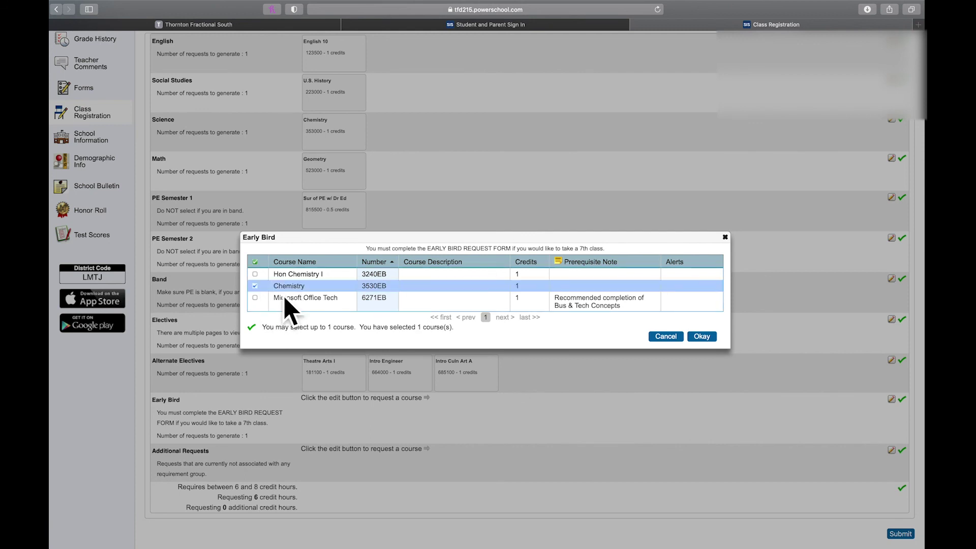
pyautogui.click(702, 336)
# - Review the selected courses in every requirement group and submit the 2021-2022 course requests
pyautogui.scroll(2, 655, 362)
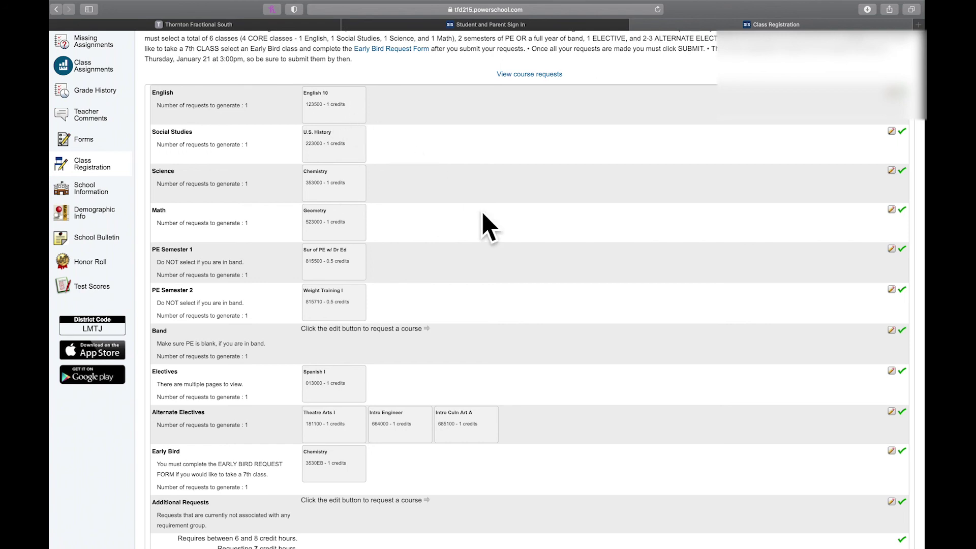
pyautogui.scroll(-3, 483, 225)
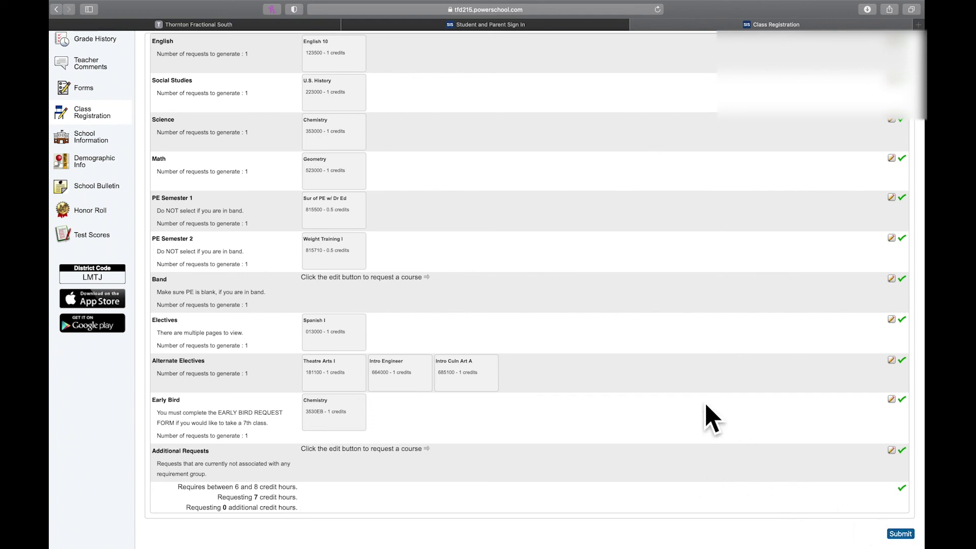
pyautogui.scroll(1, 712, 420)
pyautogui.scroll(-1, 712, 419)
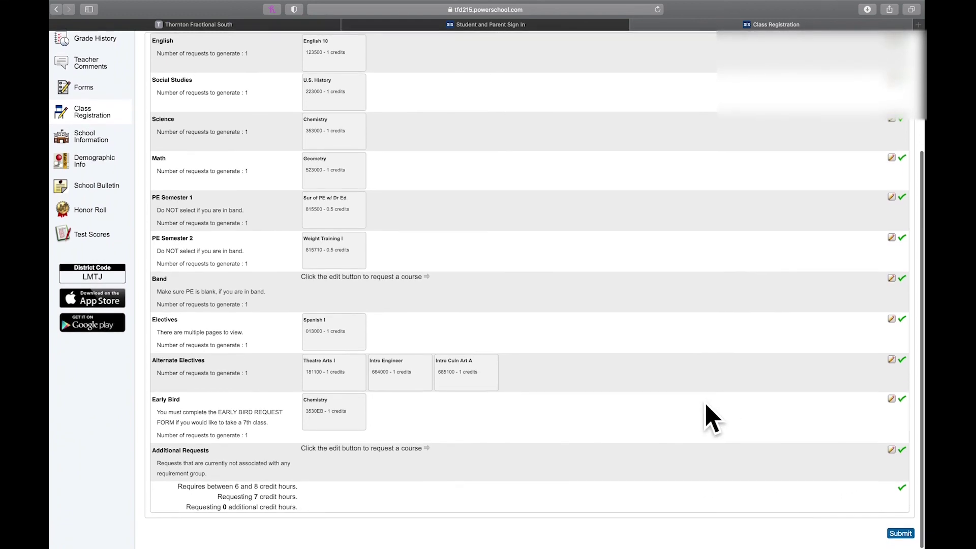
pyautogui.click(901, 534)
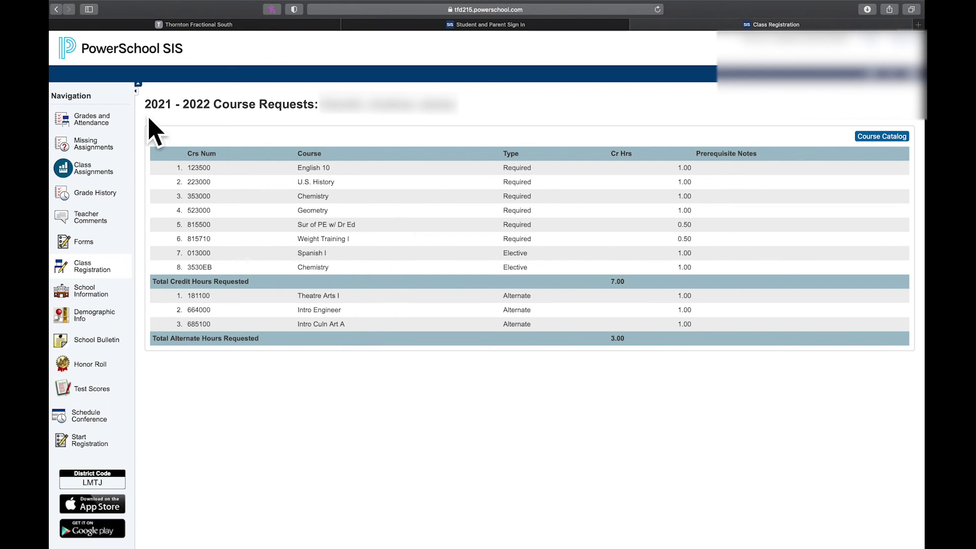
# - Go back to the registration page, open the Early Bird Request Form and examine its student, reason and 7th class questions
pyautogui.click(57, 10)
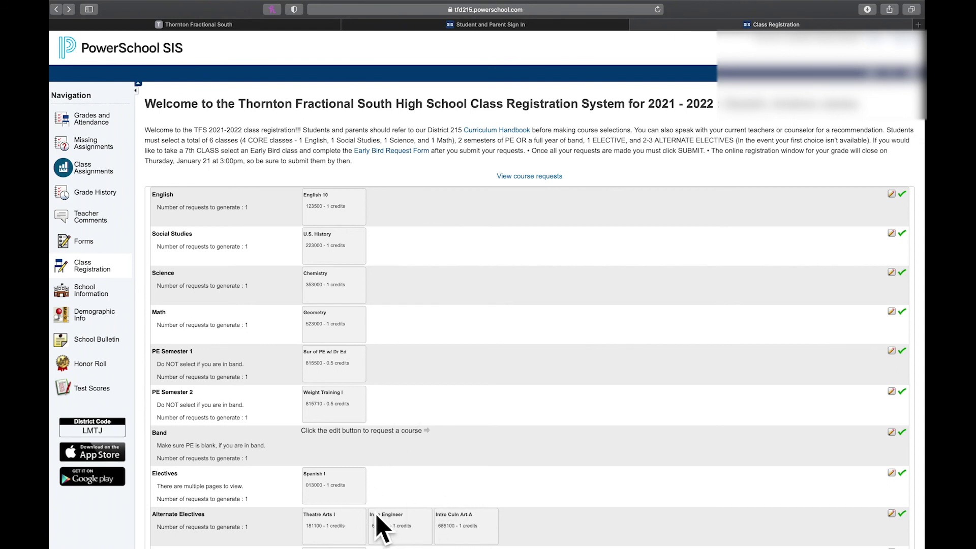
pyautogui.click(393, 157)
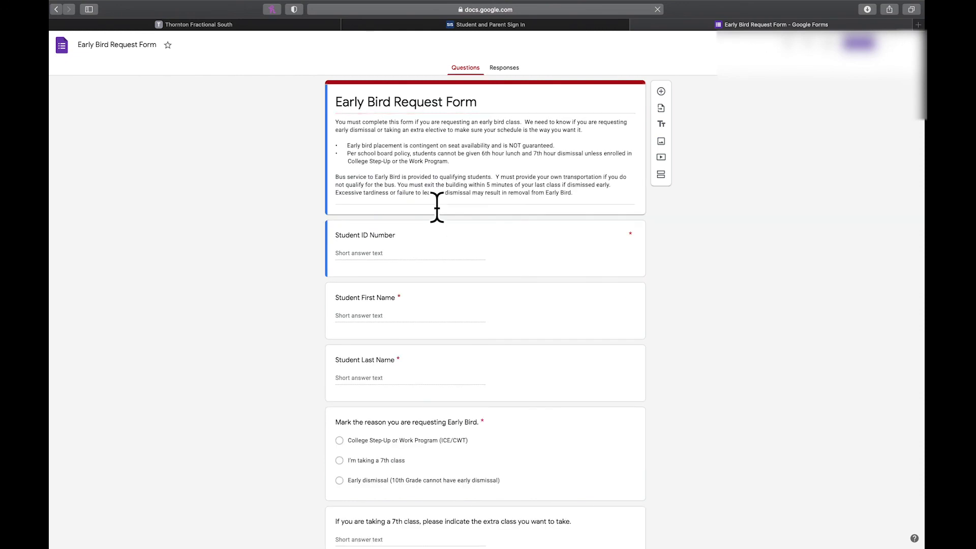
pyautogui.scroll(-2, 437, 207)
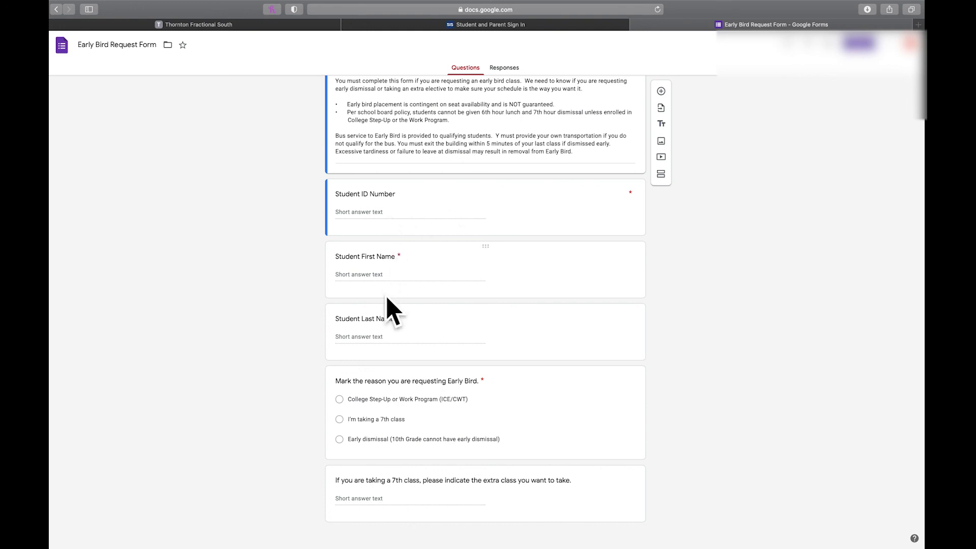
pyautogui.click(349, 431)
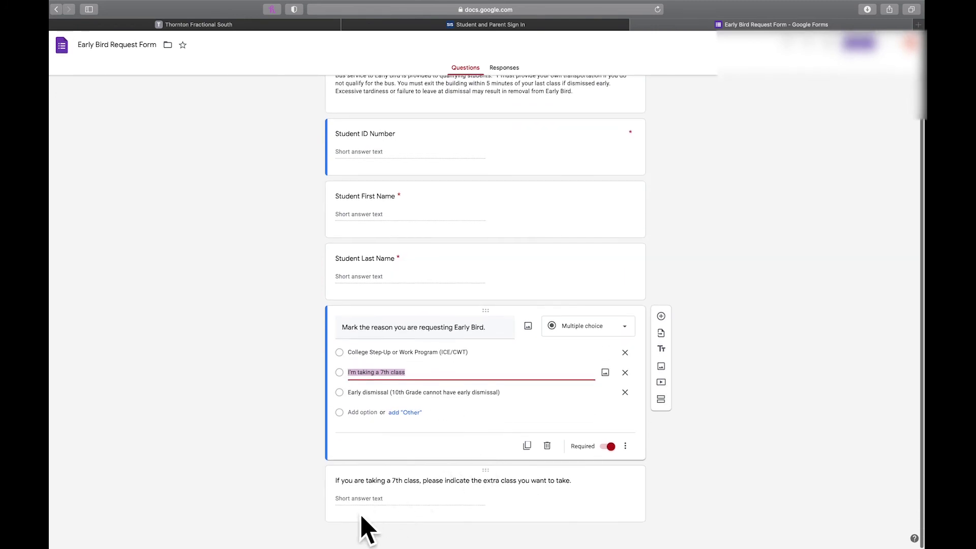
pyautogui.click(361, 508)
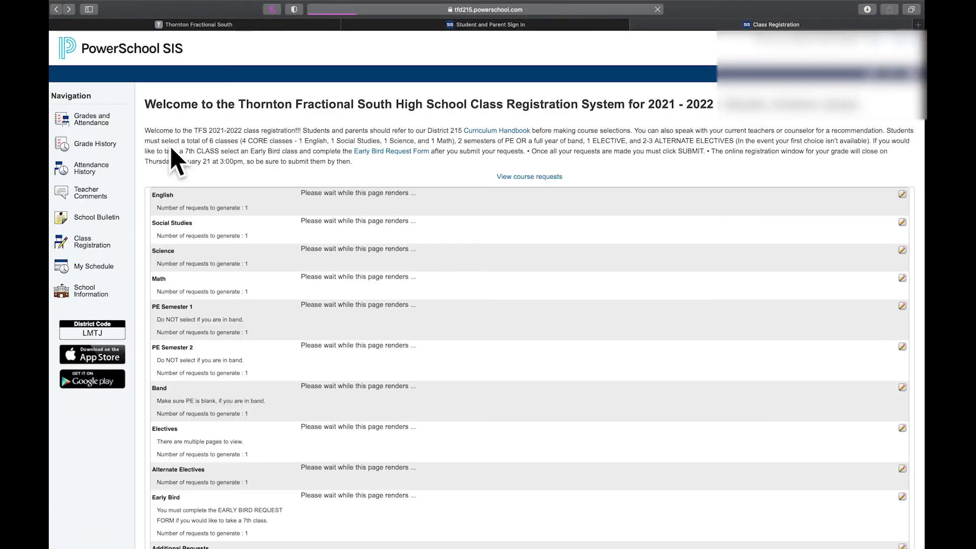
# - Return from the Early Bird form to the class registration page and submit the course requests again
pyautogui.scroll(-5, 467, 268)
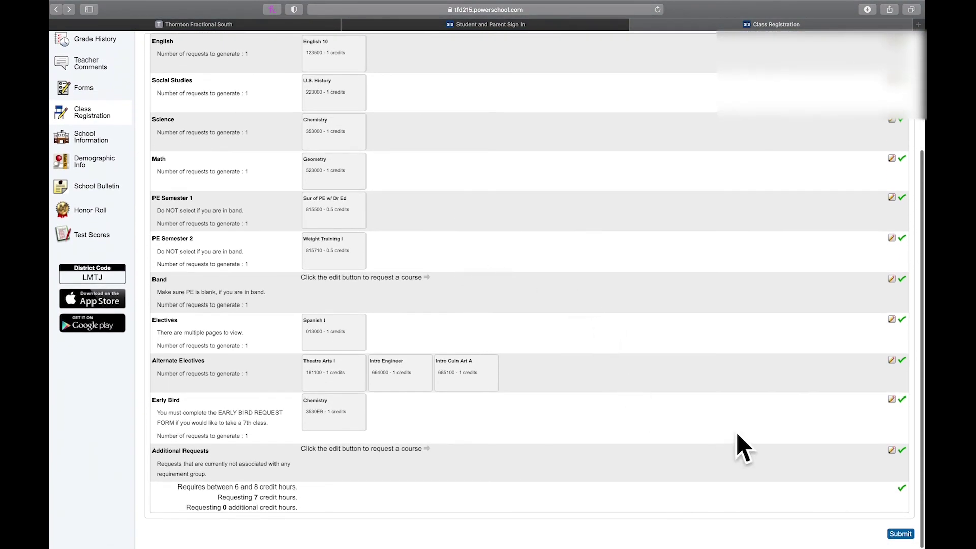
pyautogui.click(901, 534)
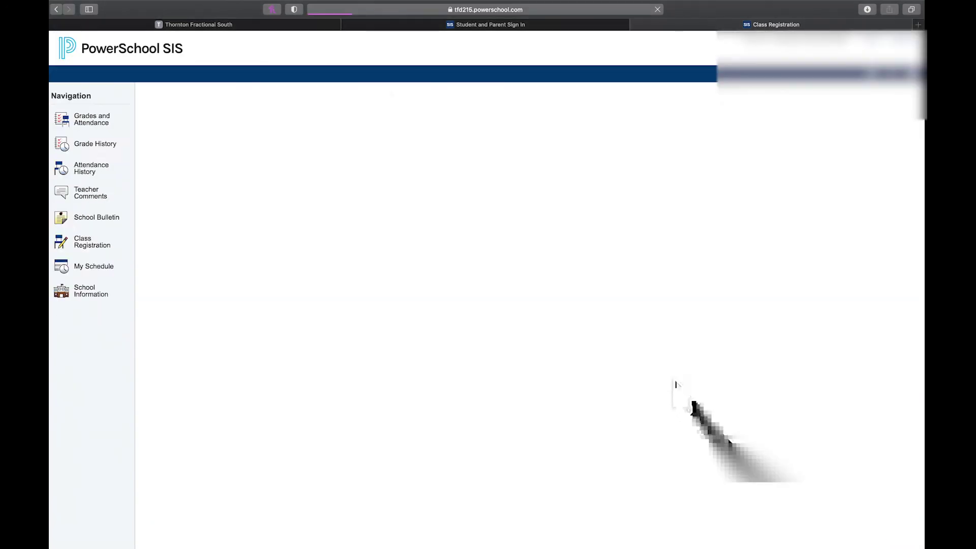